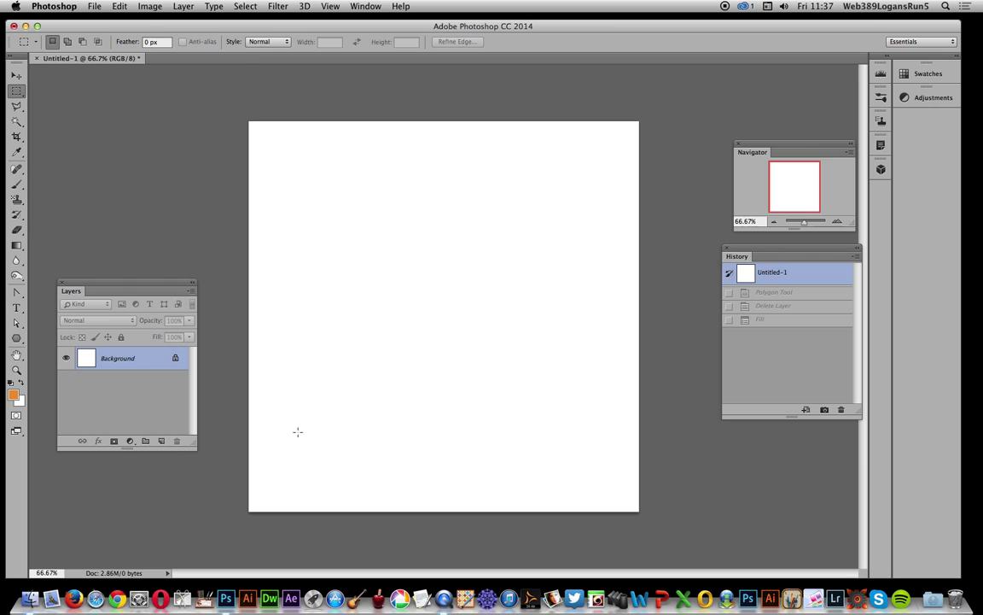
- Reveal the shape tool flyout to reach the three-sided Polygon Tool
{"action": "left_click_drag", "start_coordinate": [16, 337], "coordinate": [62, 372]}
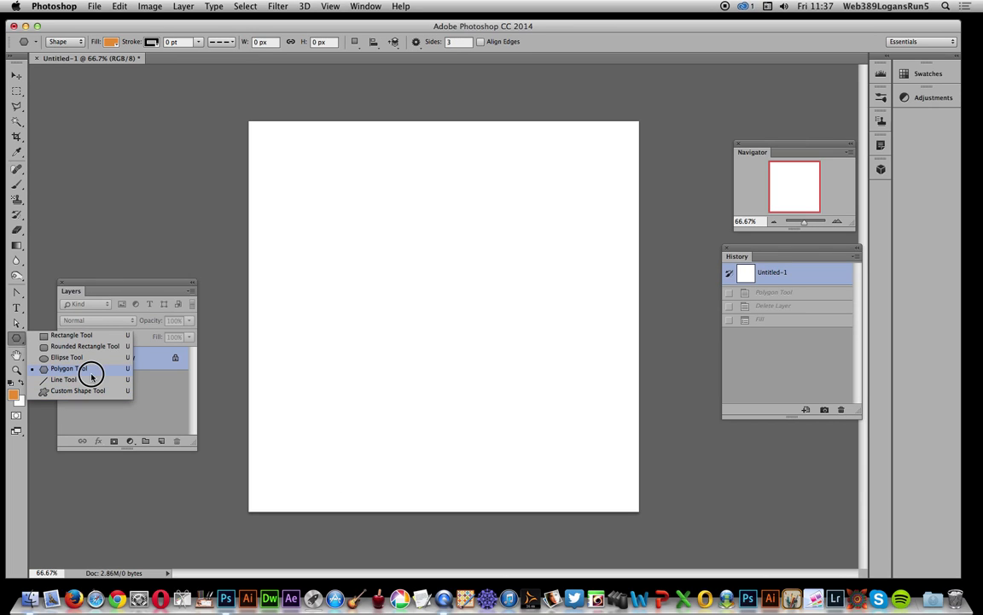
- Draw an orange triangle 600 px wide using the Polygon Tool's Create Polygon dialog
{"action": "left_click", "coordinate": [90, 373]}
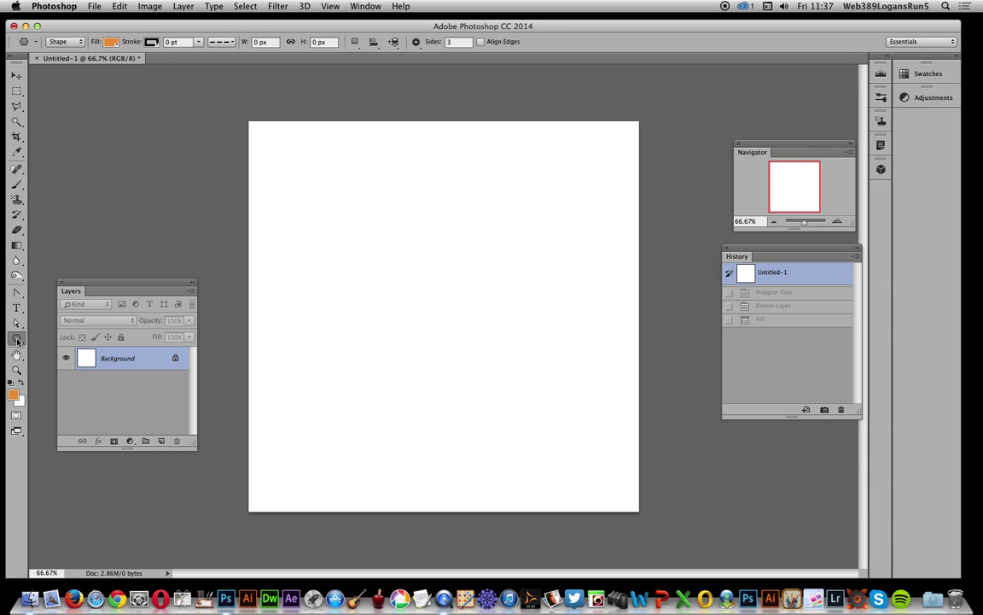
{"action": "left_click", "coordinate": [456, 335]}
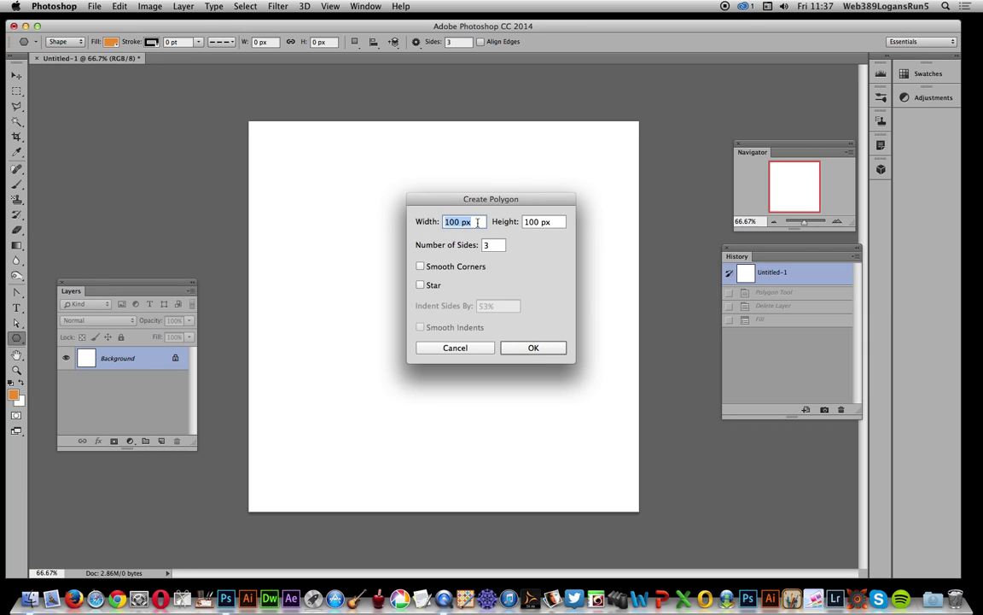
{"action": "type", "text": "600"}
{"action": "left_click", "coordinate": [533, 348]}
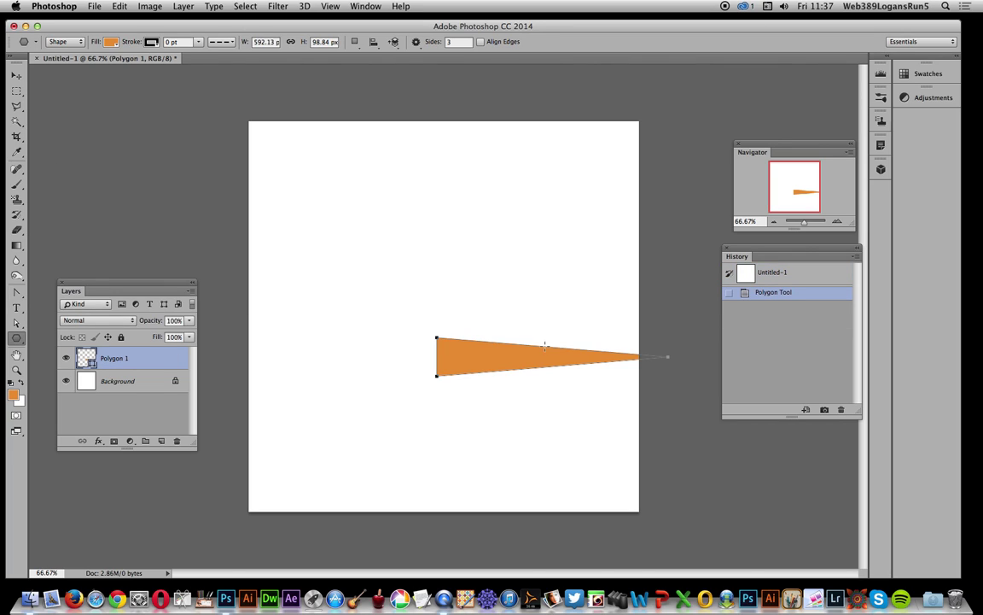
- Move the triangle left, rotate it -90° to stand upright, and delete the Background layer
{"action": "left_click", "coordinate": [16, 75]}
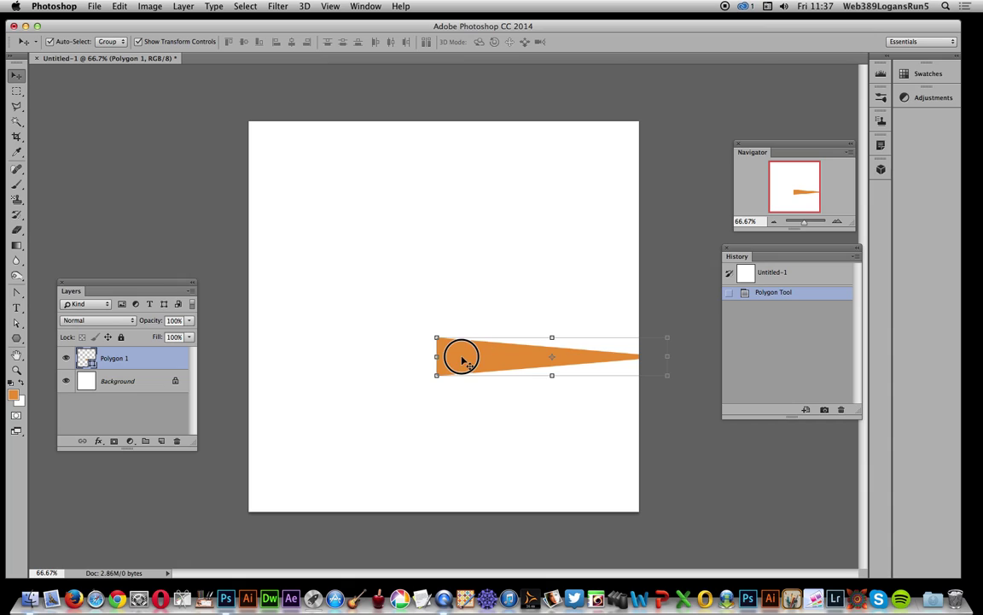
{"action": "left_click_drag", "start_coordinate": [461, 356], "coordinate": [393, 352]}
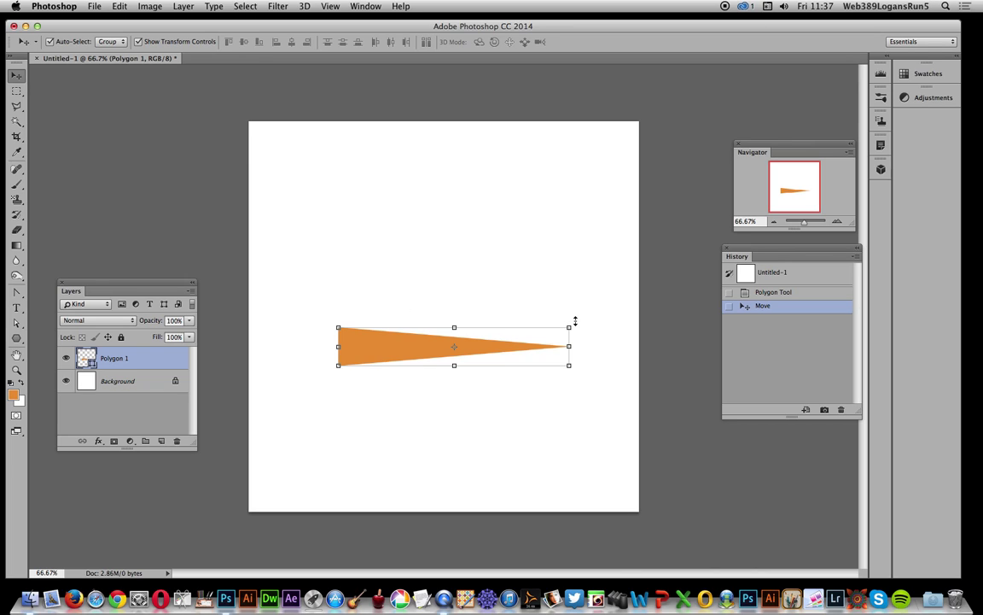
{"action": "left_click_drag", "start_coordinate": [580, 317], "coordinate": [433, 261]}
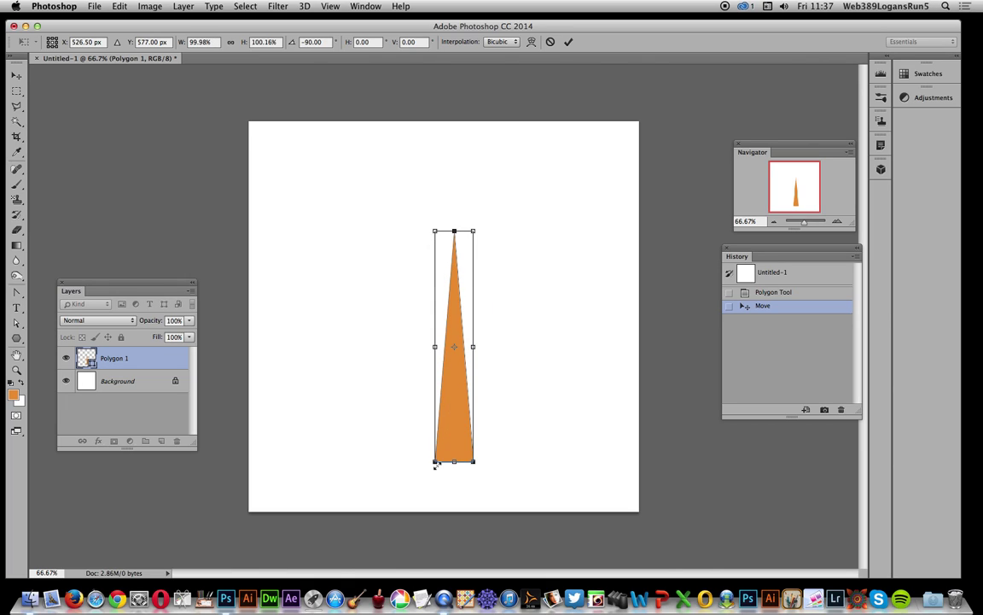
{"action": "left_click", "coordinate": [569, 42]}
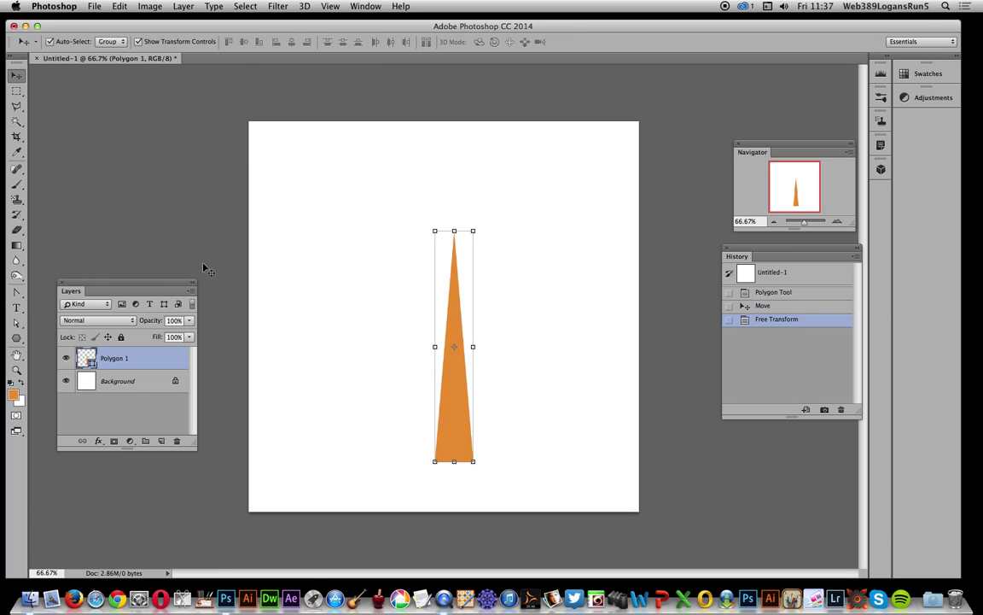
{"action": "left_click_drag", "start_coordinate": [130, 387], "coordinate": [179, 442]}
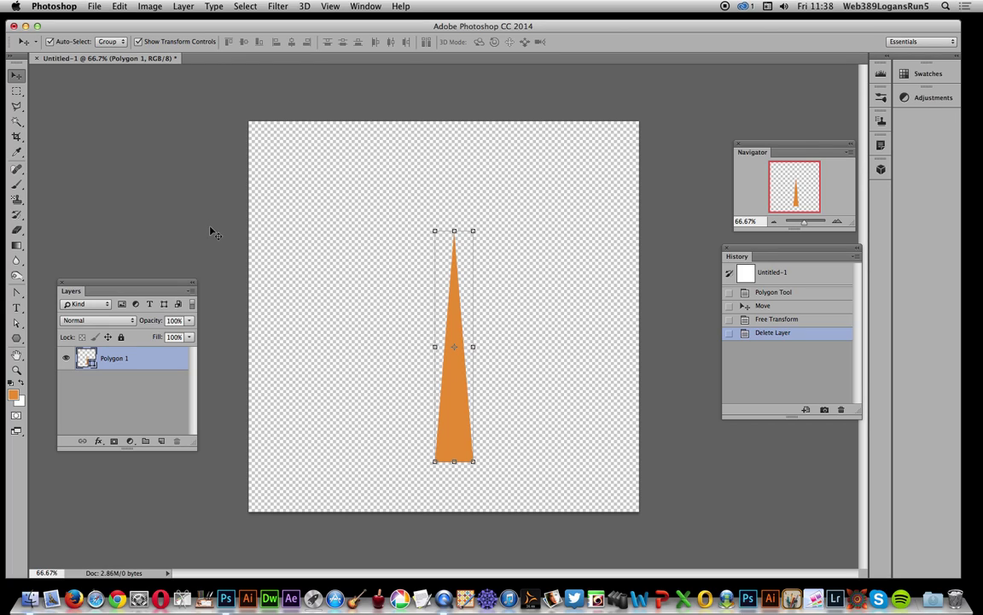
- Add a Gradient Overlay using the Black, White preset with Reverse ticked
{"action": "left_click", "coordinate": [185, 6]}
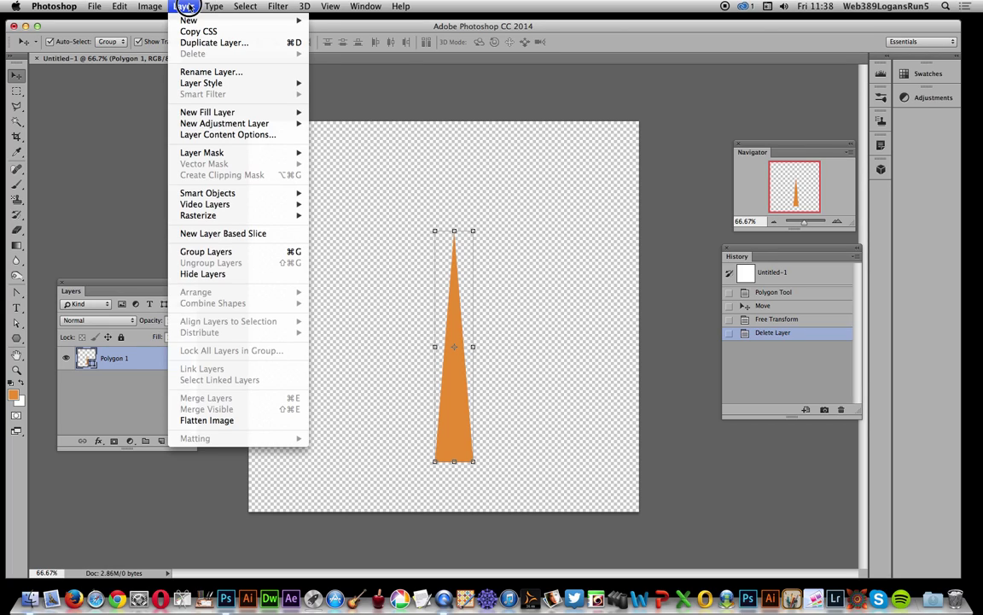
{"action": "mouse_move", "coordinate": [246, 85]}
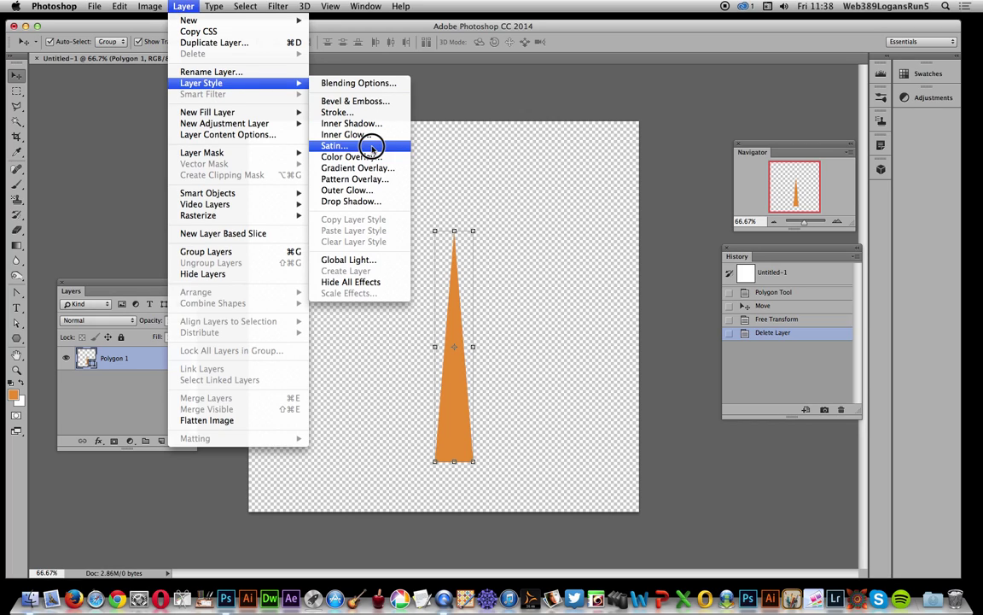
{"action": "left_click", "coordinate": [373, 168]}
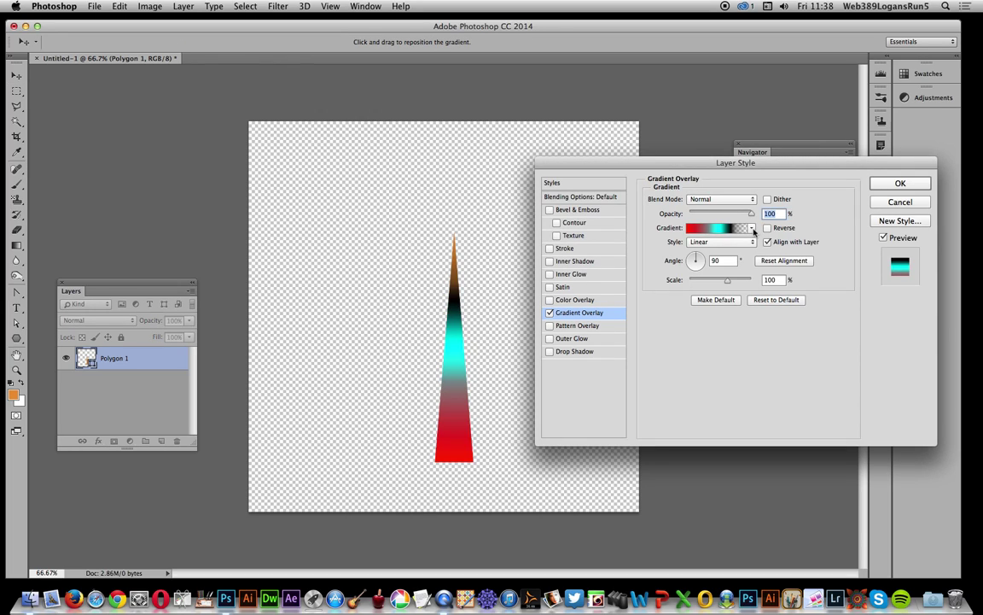
{"action": "left_click", "coordinate": [753, 229]}
{"action": "left_click", "coordinate": [709, 250]}
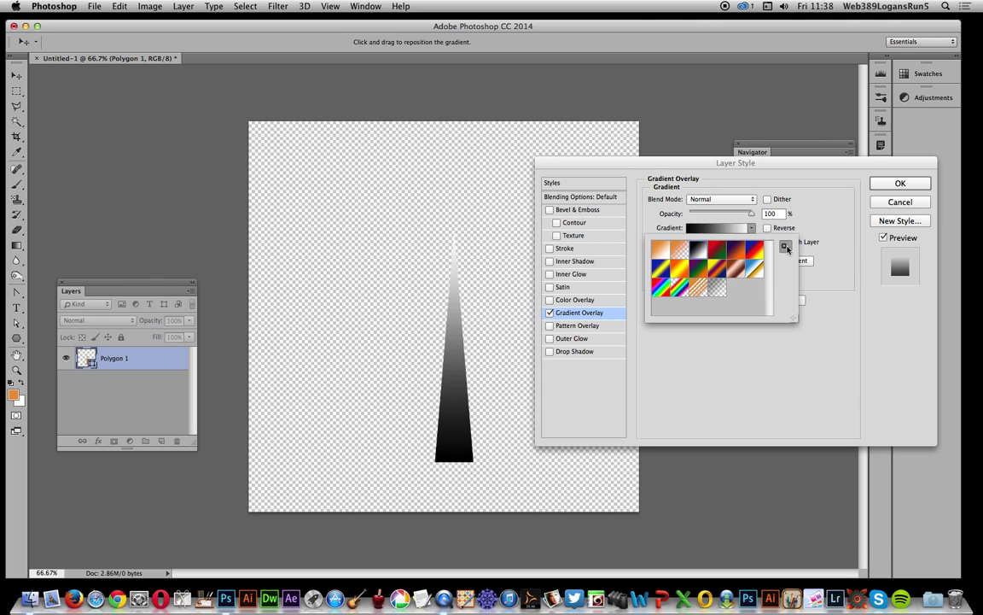
{"action": "left_click", "coordinate": [785, 247]}
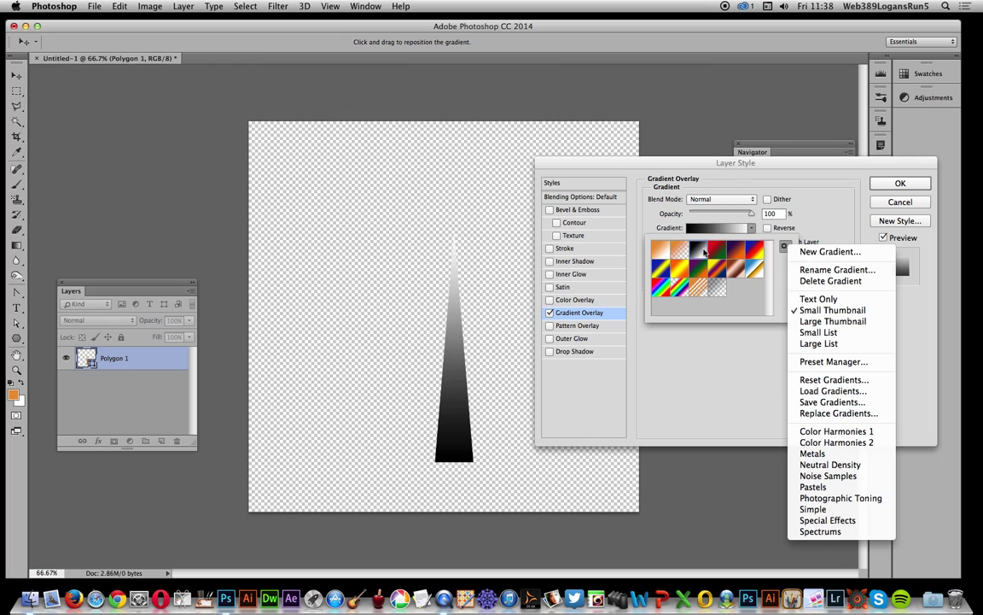
{"action": "left_click", "coordinate": [717, 297]}
{"action": "left_click", "coordinate": [718, 292]}
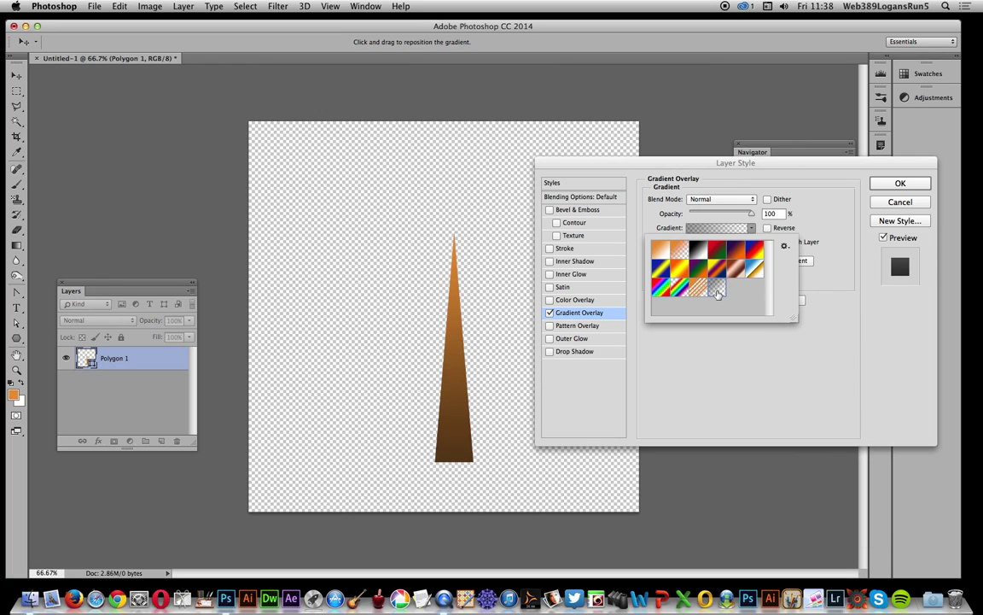
{"action": "left_click", "coordinate": [699, 251]}
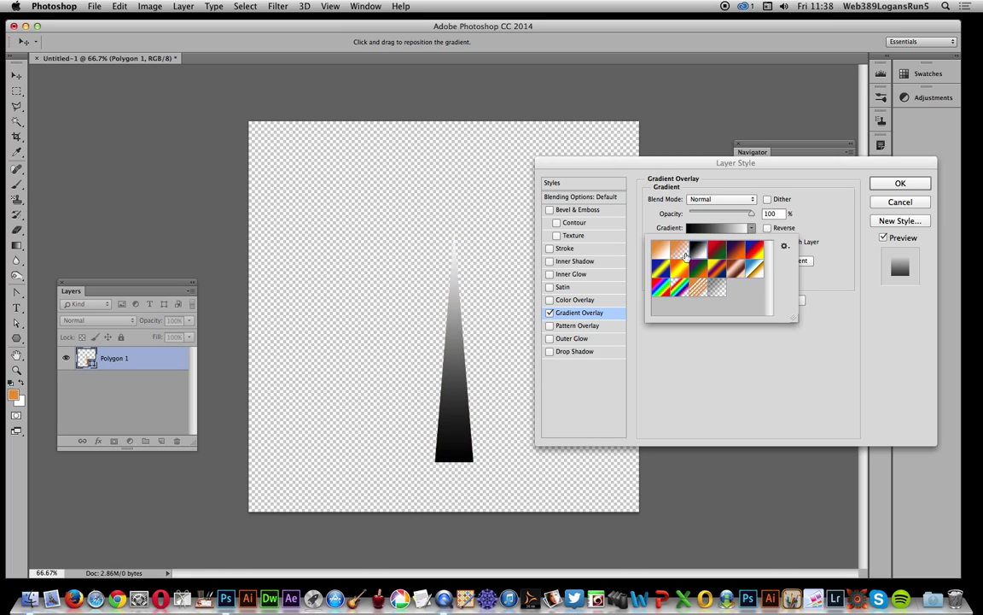
{"action": "left_click", "coordinate": [735, 341]}
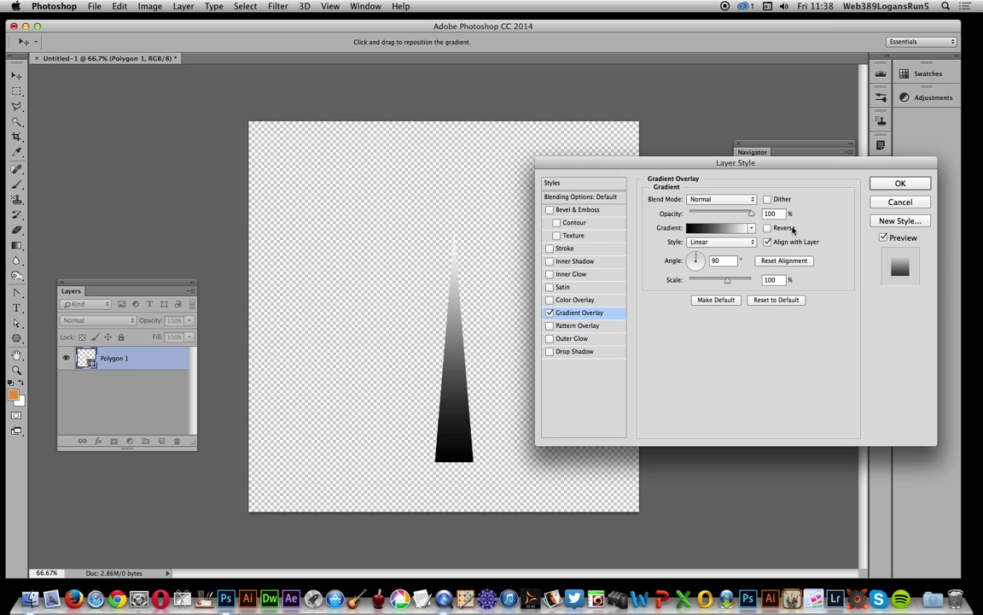
{"action": "left_click", "coordinate": [767, 228]}
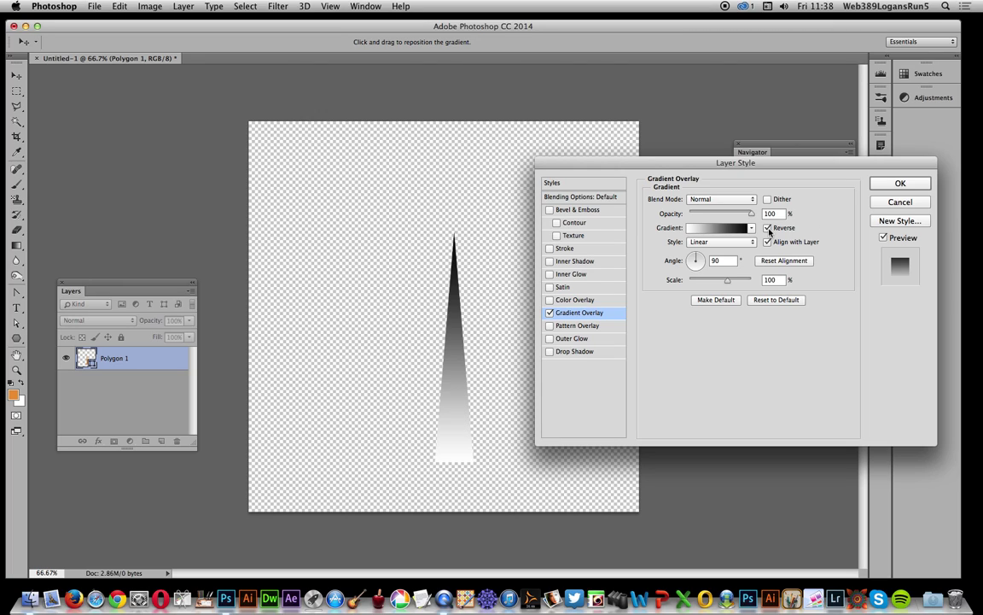
- Set the gradient's right-end opacity stop to 0% so the white end turns transparent
{"action": "left_click", "coordinate": [719, 230]}
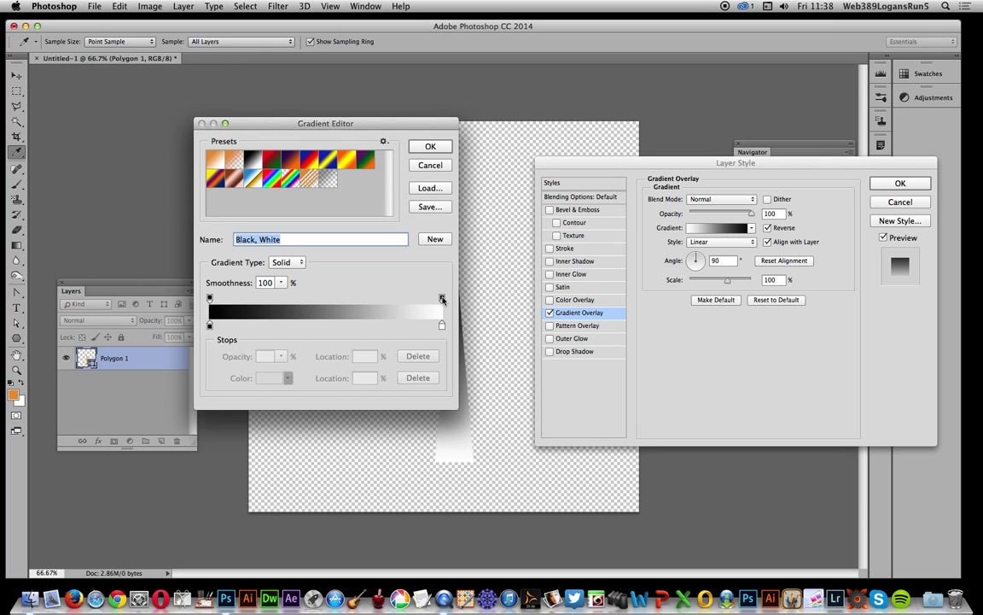
{"action": "left_click", "coordinate": [442, 299]}
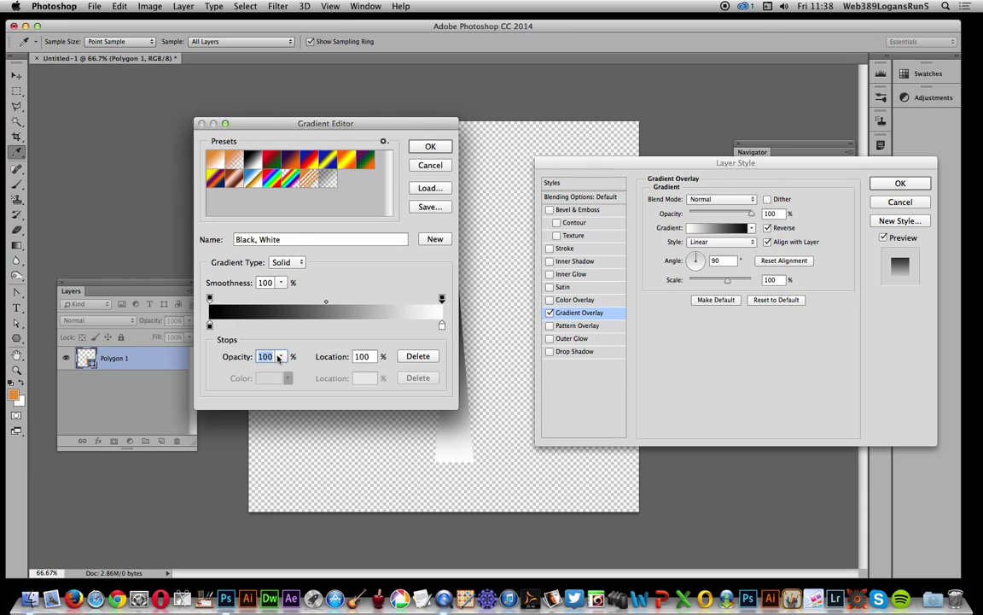
{"action": "type", "text": "0"}
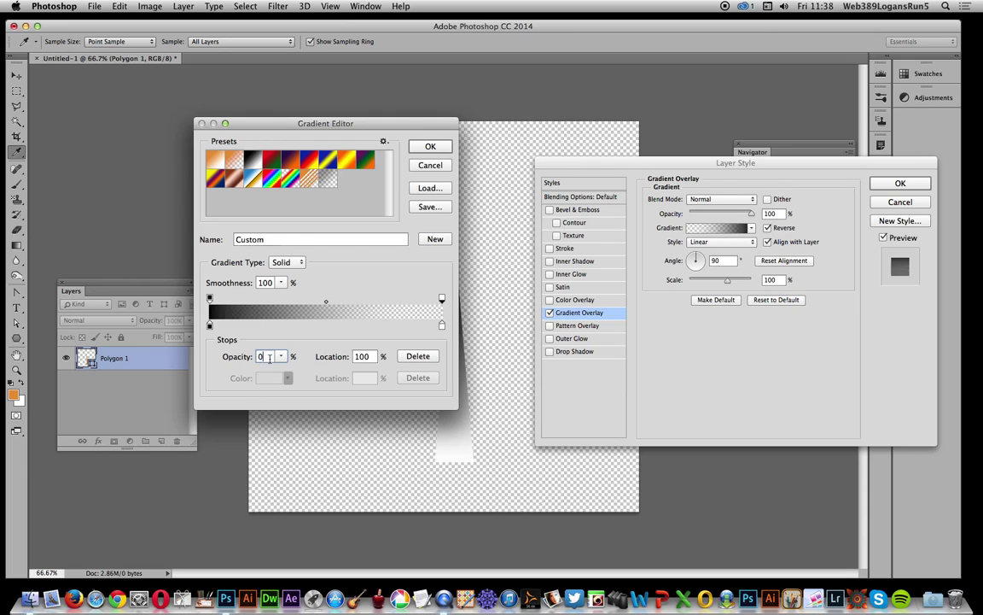
{"action": "key", "text": "Tab"}
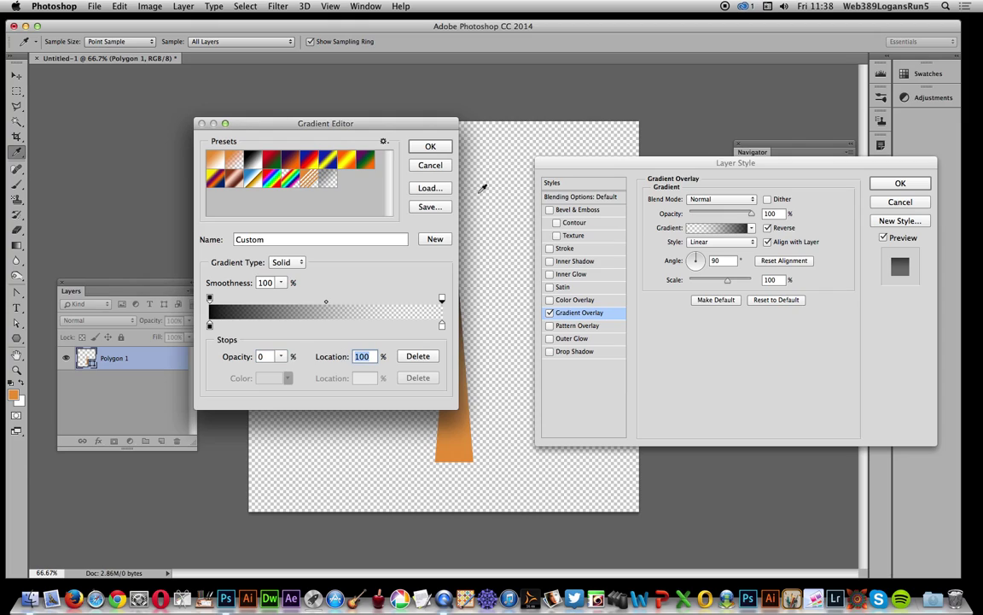
{"action": "left_click", "coordinate": [431, 147]}
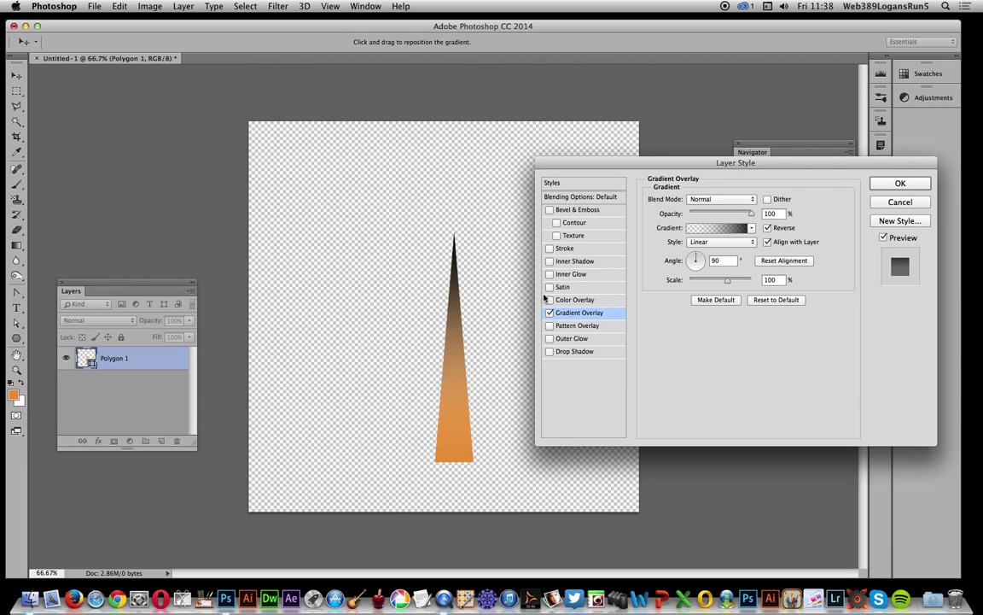
- Set the layer style's Fill Opacity to 0 and apply it
{"action": "left_click", "coordinate": [603, 198]}
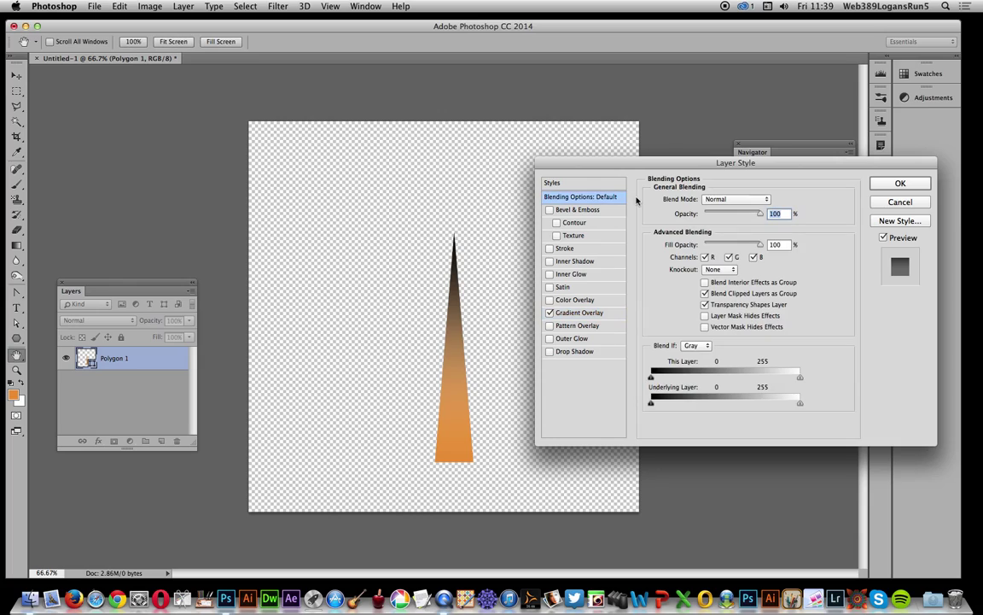
{"action": "left_click_drag", "start_coordinate": [762, 247], "coordinate": [638, 238]}
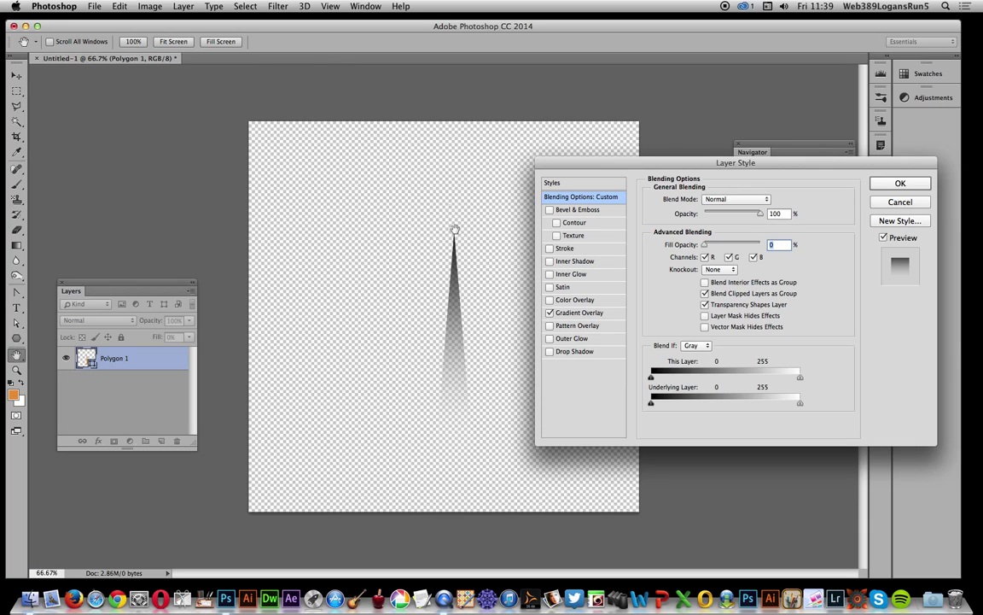
{"action": "left_click", "coordinate": [900, 183]}
- Move the triangle up and stretch it to about 800 px tall and twice as wide
{"action": "key", "text": "v"}
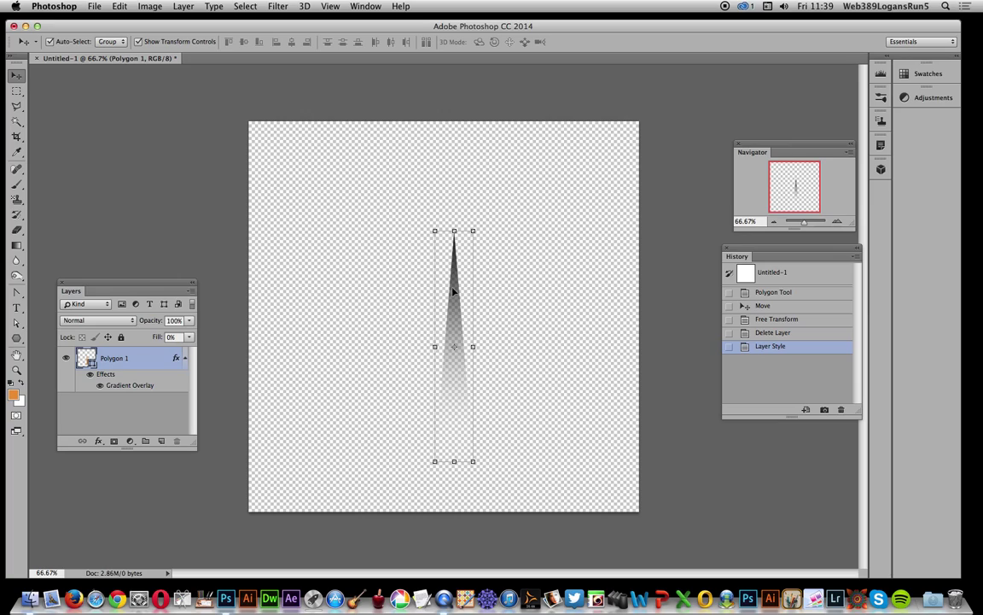
{"action": "left_click_drag", "start_coordinate": [410, 256], "coordinate": [418, 285]}
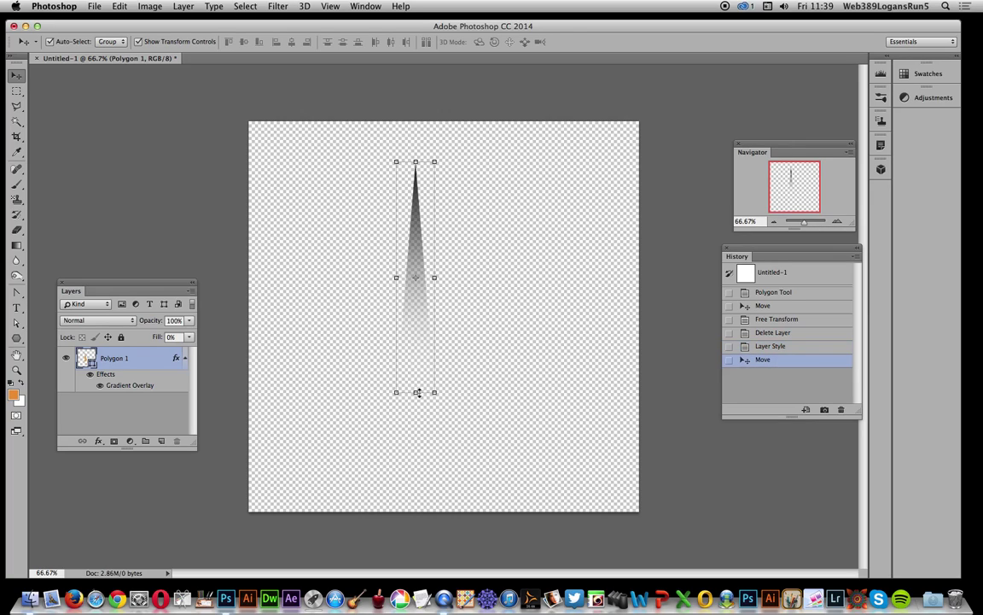
{"action": "left_click_drag", "start_coordinate": [415, 392], "coordinate": [409, 482]}
{"action": "left_click_drag", "start_coordinate": [439, 319], "coordinate": [474, 318]}
{"action": "key", "text": "Return"}
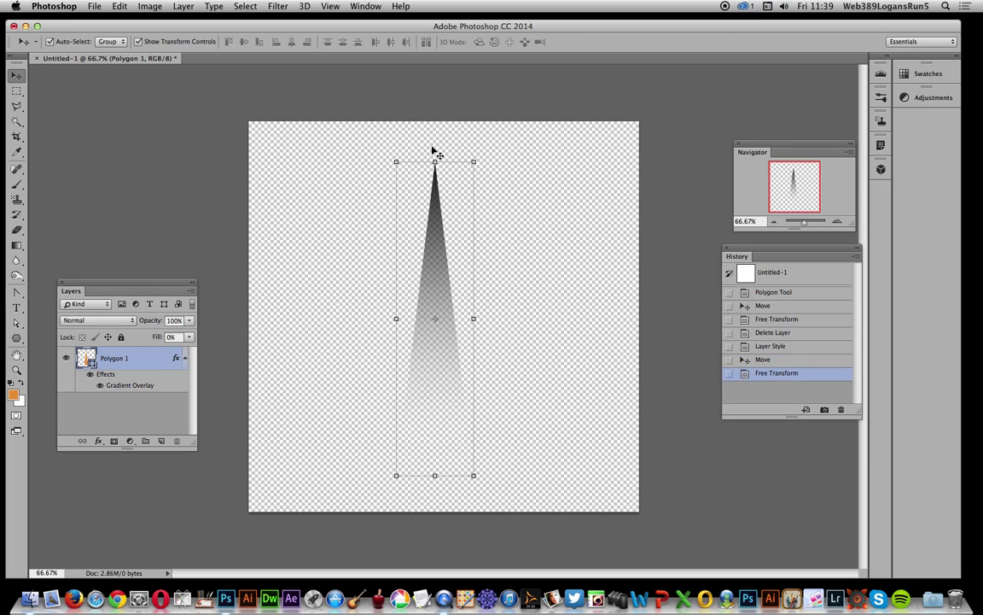
- Define the marquee-selected triangle as Pattern 113, then revert to the Untitled-1 snapshot
{"action": "left_click", "coordinate": [23, 91]}
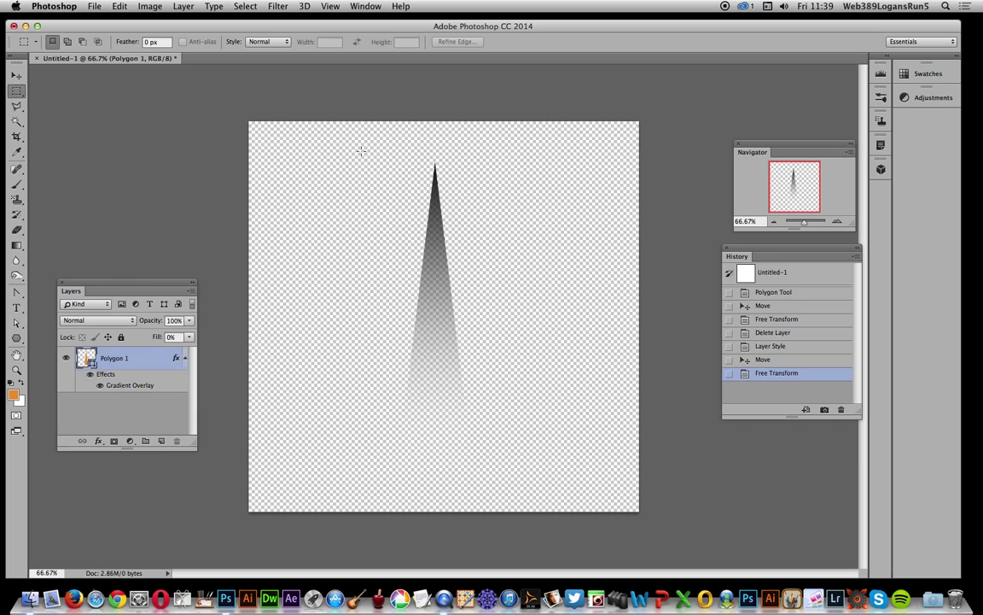
{"action": "left_click_drag", "start_coordinate": [362, 151], "coordinate": [506, 485]}
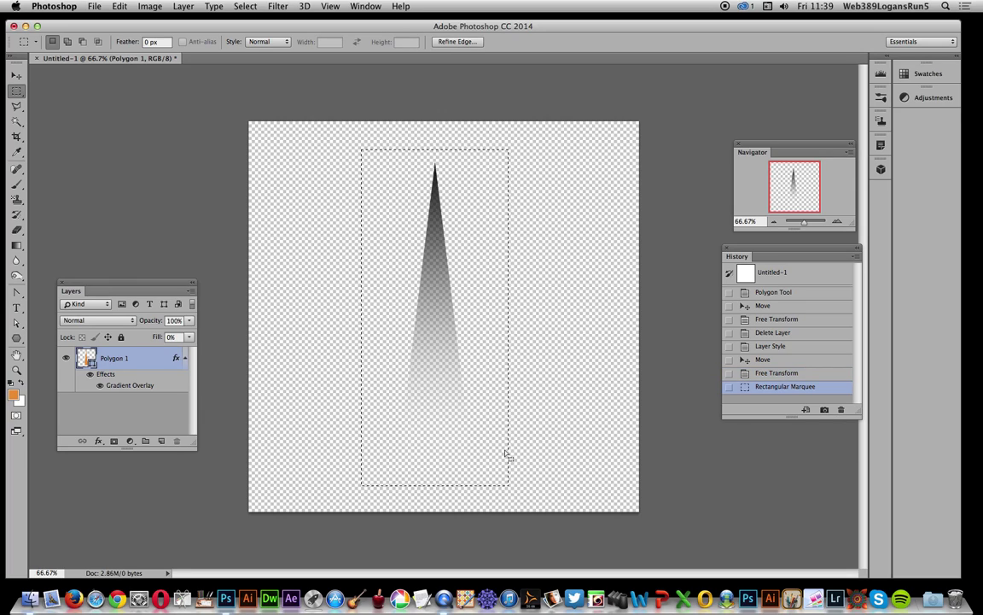
{"action": "left_click", "coordinate": [119, 6]}
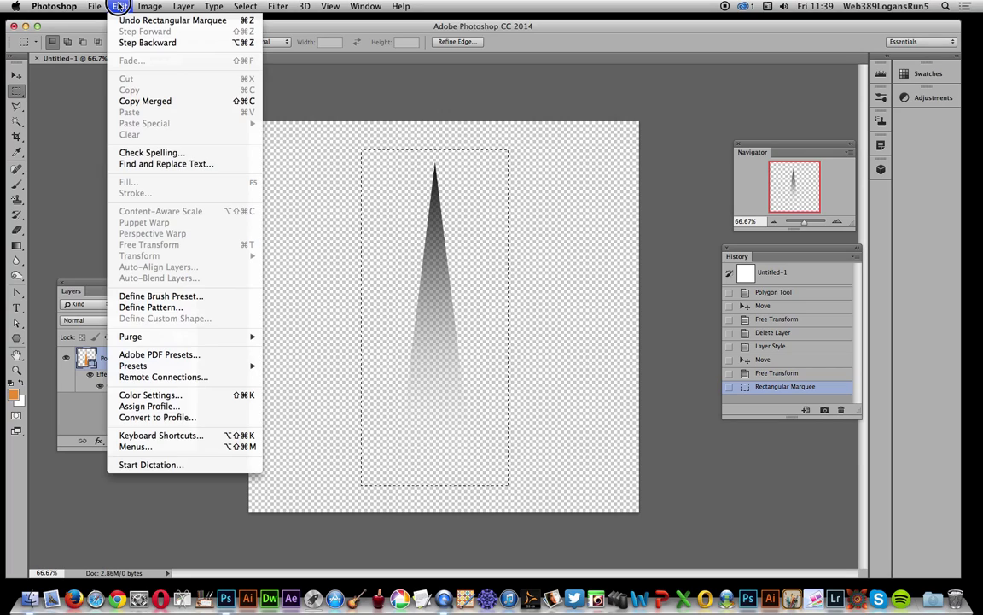
{"action": "left_click", "coordinate": [141, 307]}
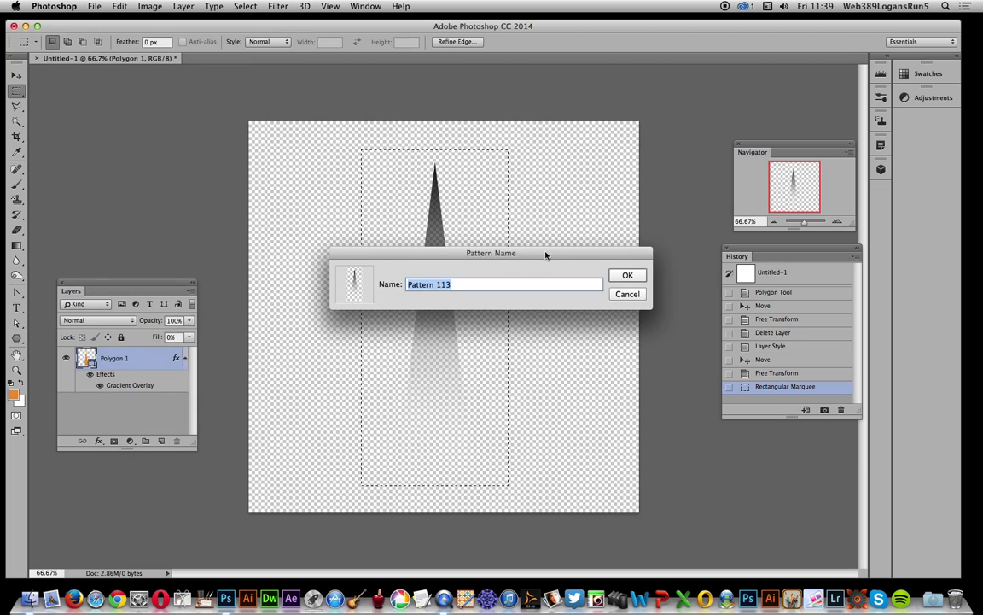
{"action": "left_click", "coordinate": [627, 273]}
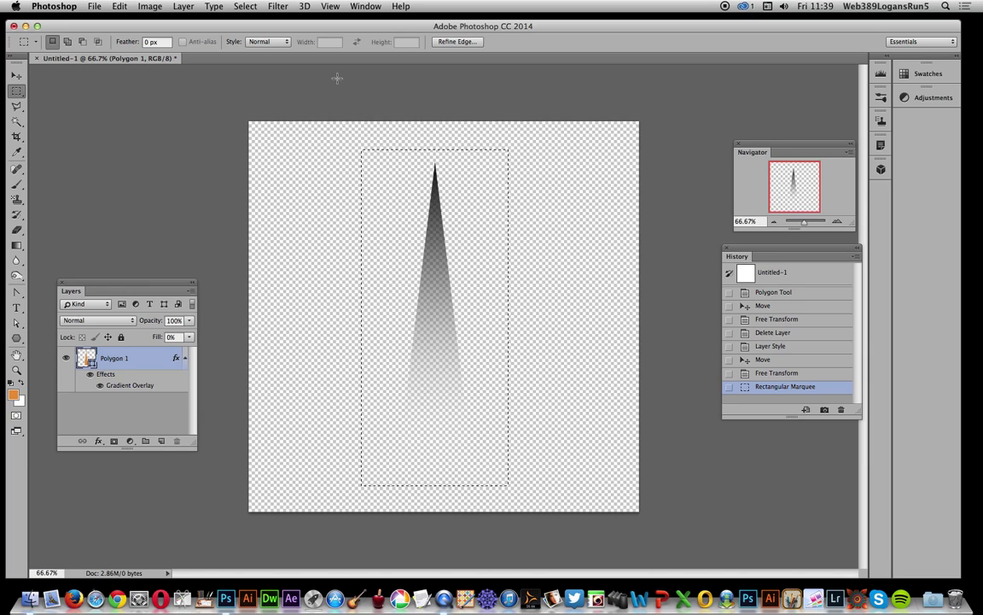
{"action": "left_click", "coordinate": [778, 273]}
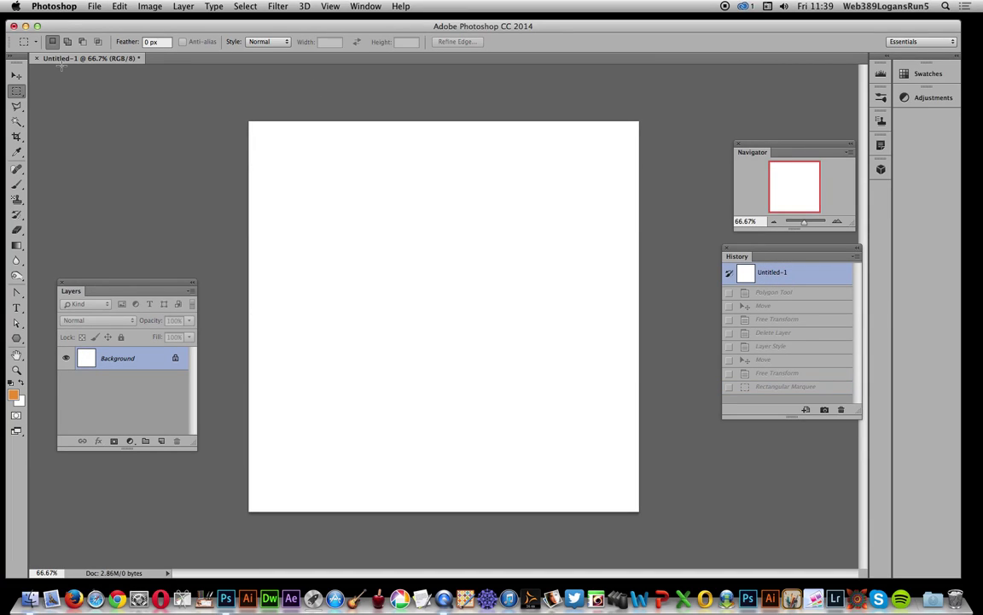
- Set up Edit > Fill to use Pattern with Pattern 113 as the custom pattern
{"action": "left_click", "coordinate": [119, 6]}
{"action": "left_click", "coordinate": [184, 182]}
{"action": "left_click", "coordinate": [474, 256]}
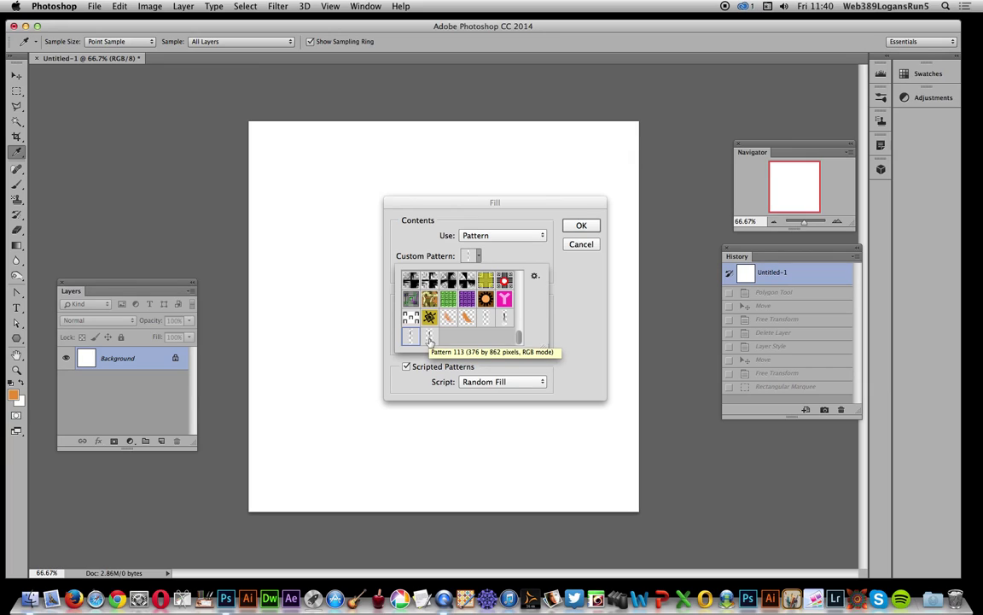
{"action": "left_click", "coordinate": [569, 258]}
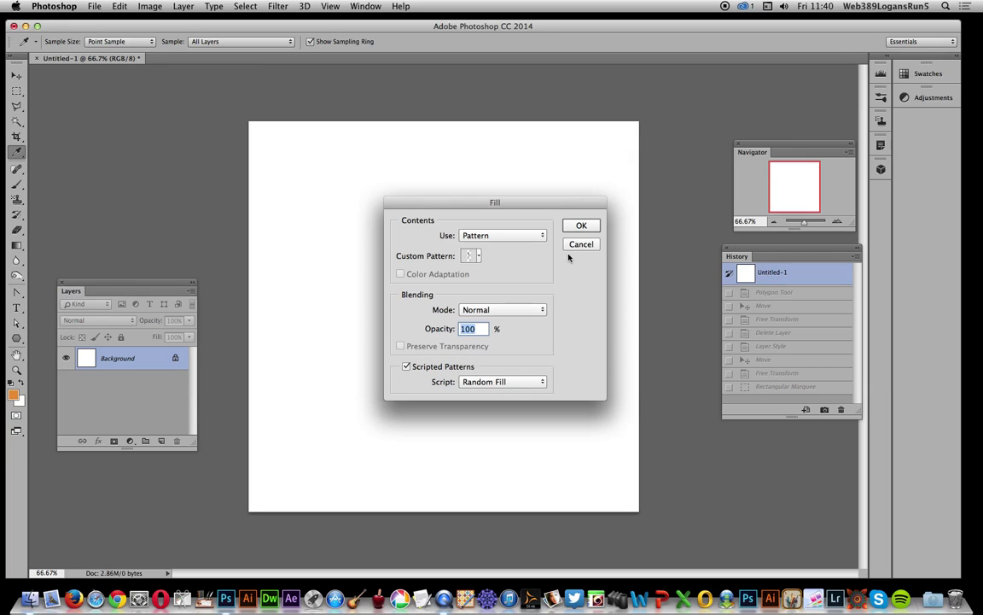
{"action": "left_click", "coordinate": [499, 236]}
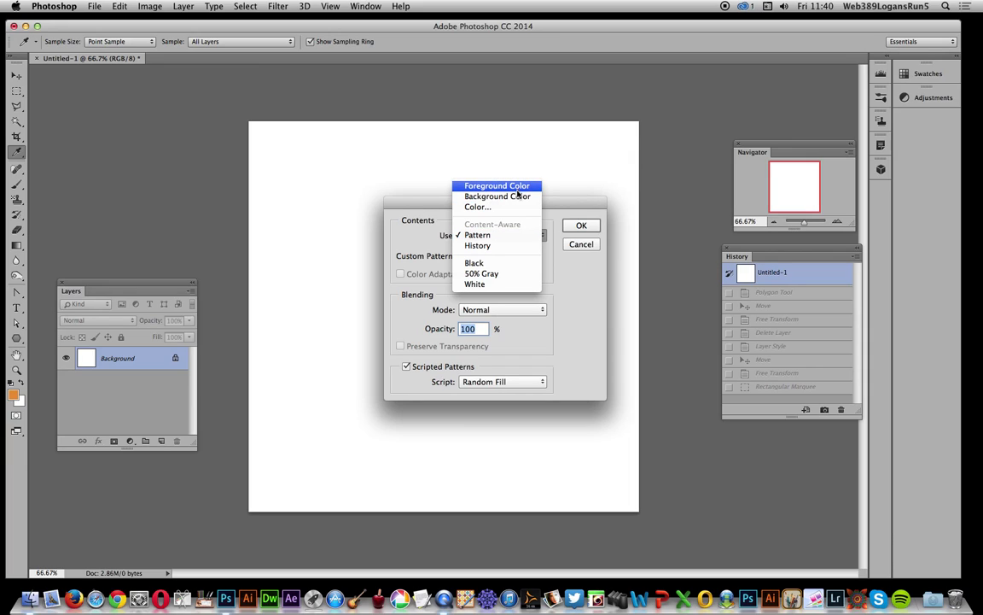
{"action": "left_click", "coordinate": [551, 305]}
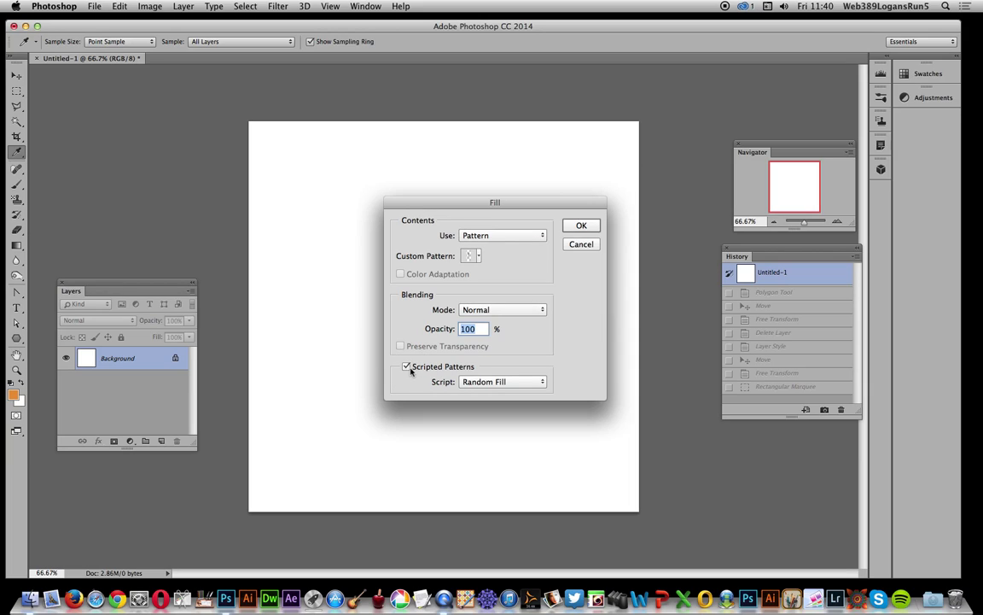
- Set Random Fill maximum scale 1.73 and brightness randomness 0.81, with rotation off
{"action": "left_click", "coordinate": [587, 223]}
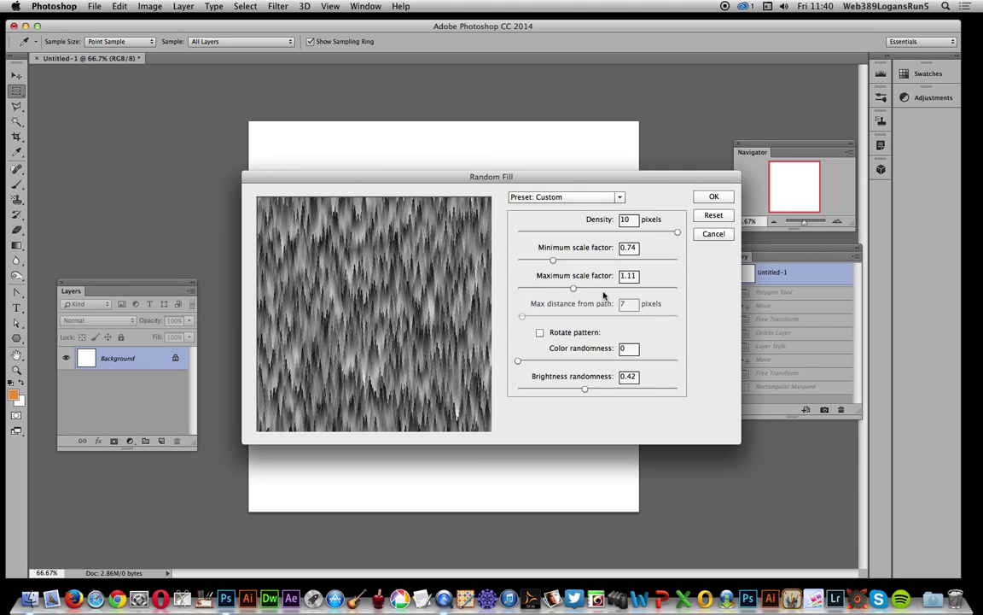
{"action": "left_click_drag", "start_coordinate": [573, 287], "coordinate": [611, 293]}
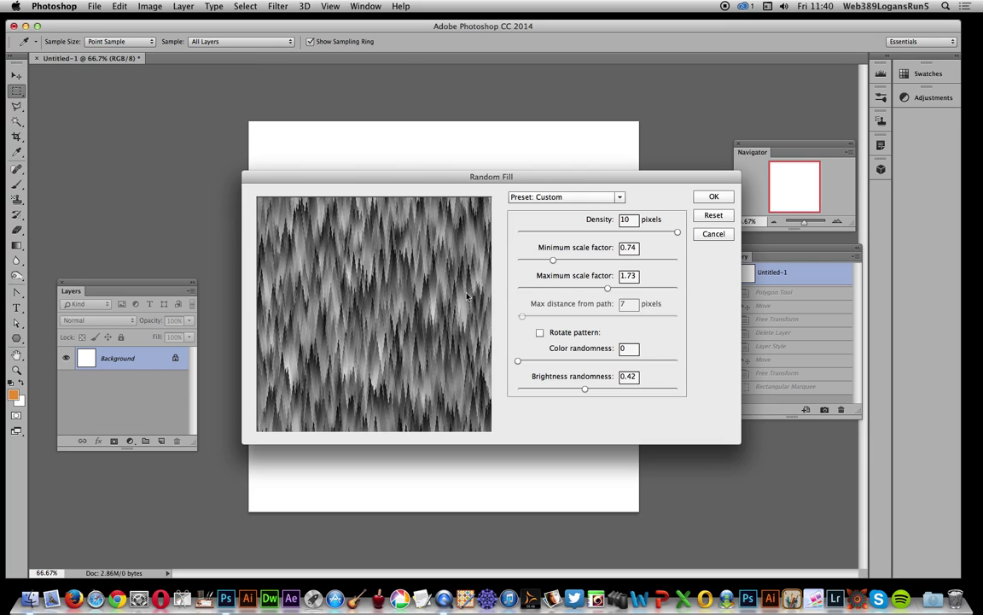
{"action": "left_click_drag", "start_coordinate": [518, 361], "coordinate": [493, 356]}
{"action": "left_click_drag", "start_coordinate": [584, 388], "coordinate": [646, 389]}
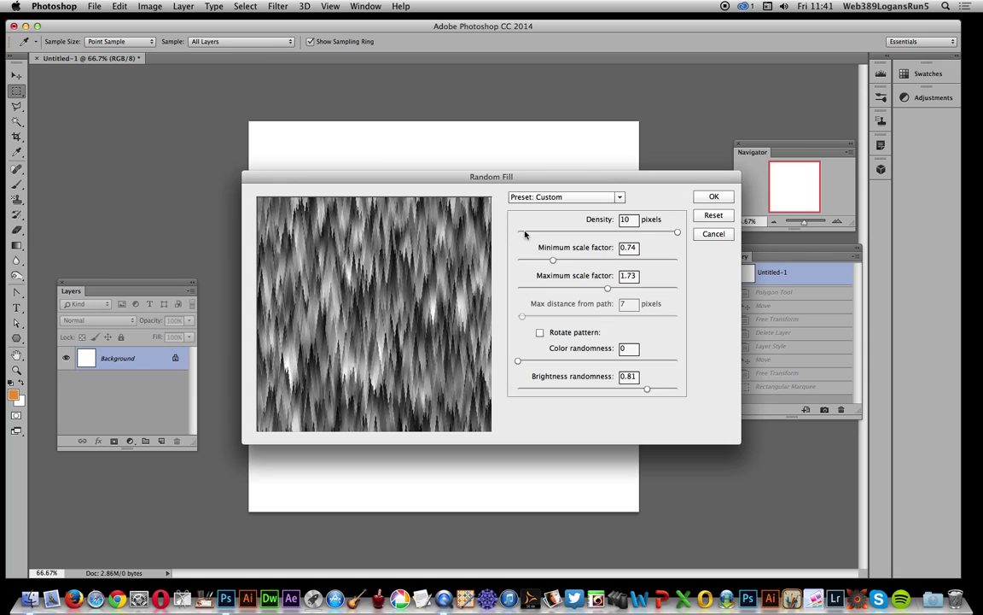
{"action": "left_click", "coordinate": [540, 332]}
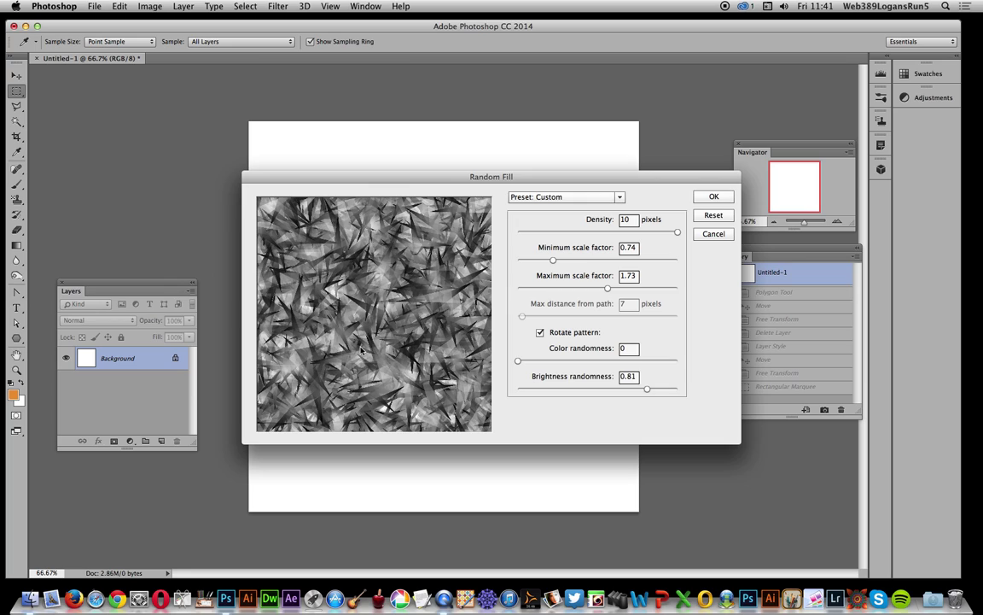
{"action": "left_click", "coordinate": [539, 332]}
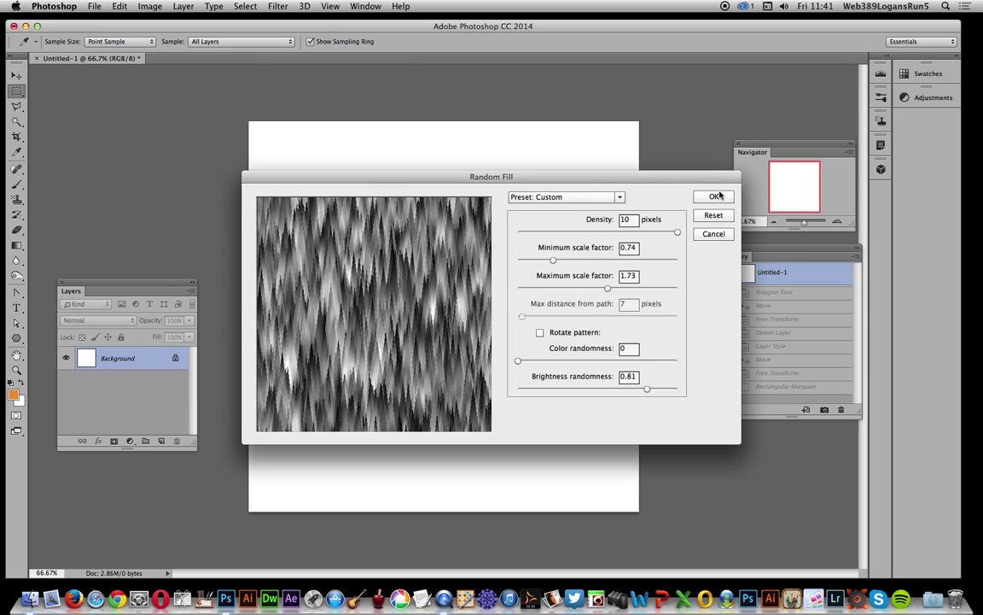
- Run the Random Fill to scatter grey gradient triangles across the canvas
{"action": "left_click", "coordinate": [720, 198]}
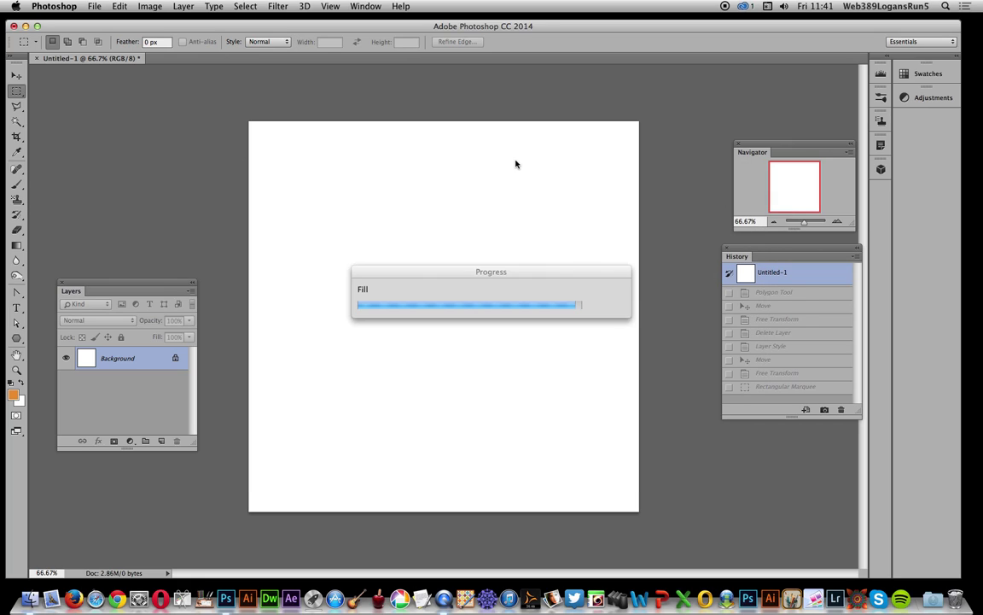